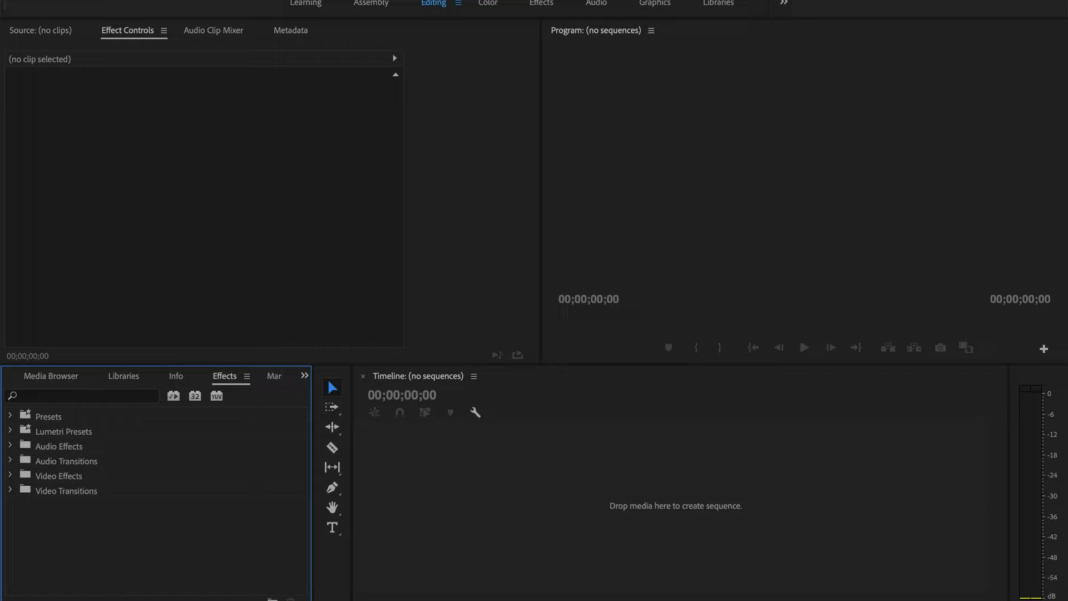
- Import 11.mp4, drop it on the timeline to create sequence 11, and scrub to about 00:00:38:00
{"action": "left_click", "coordinate": [149, 2]}
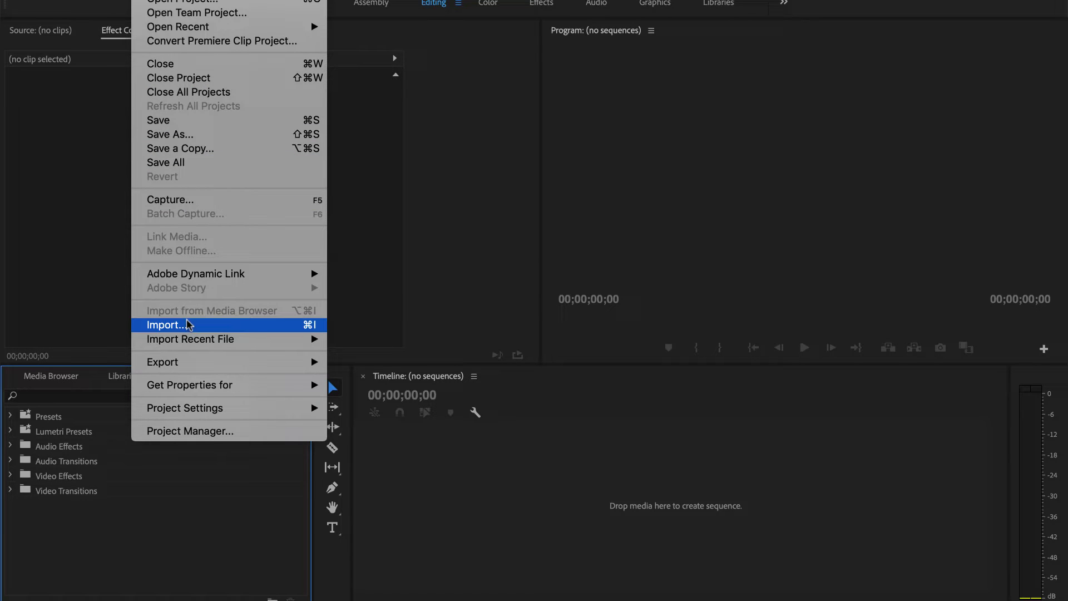
{"action": "left_click", "coordinate": [229, 325]}
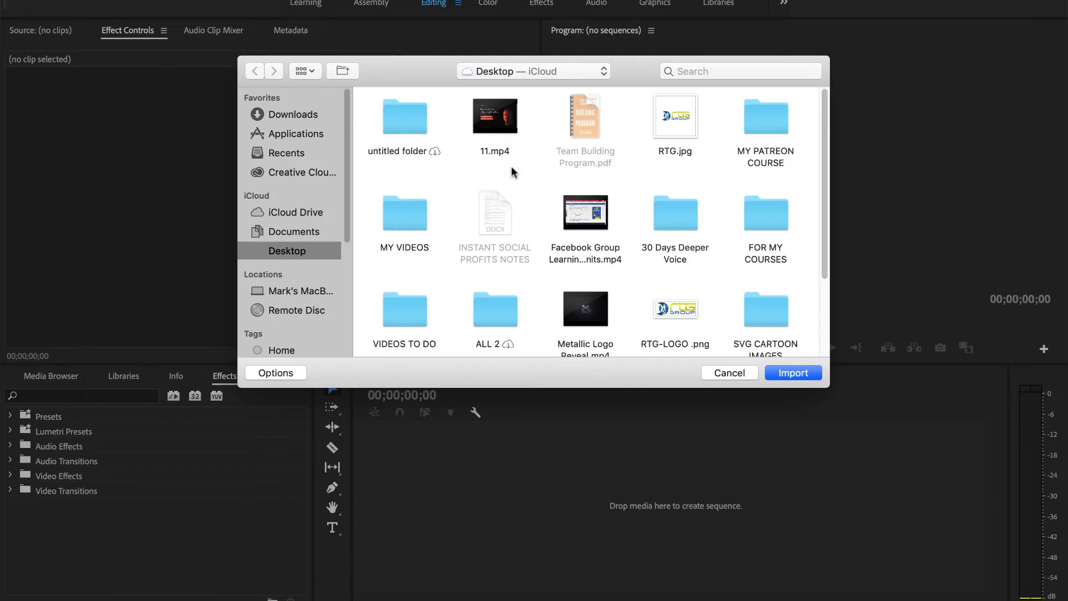
{"action": "left_click", "coordinate": [508, 123]}
{"action": "left_click", "coordinate": [791, 373]}
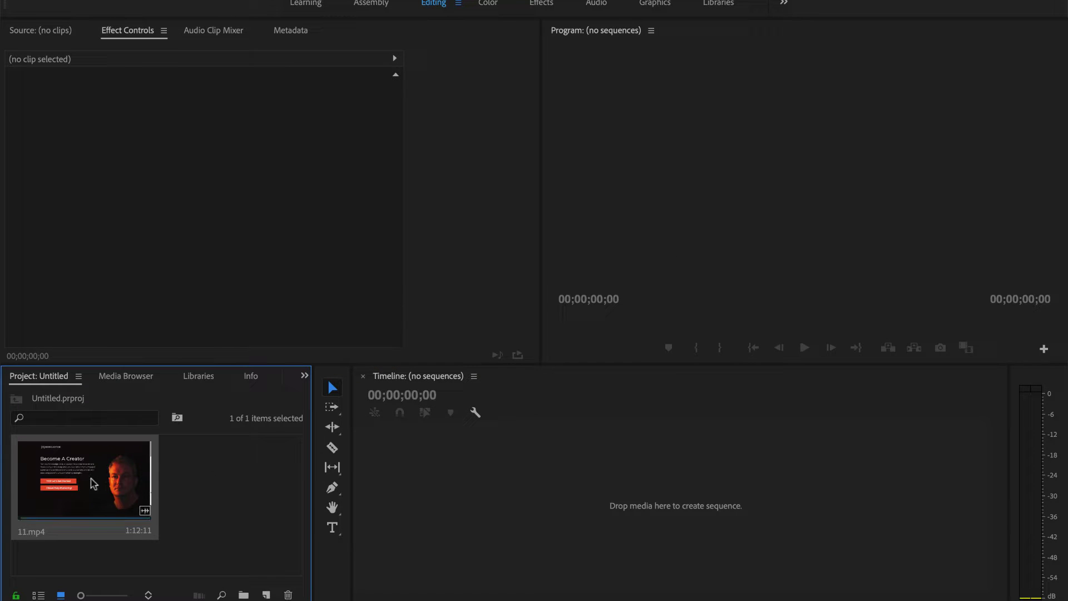
{"action": "left_click_drag", "start_coordinate": [92, 481], "coordinate": [674, 500]}
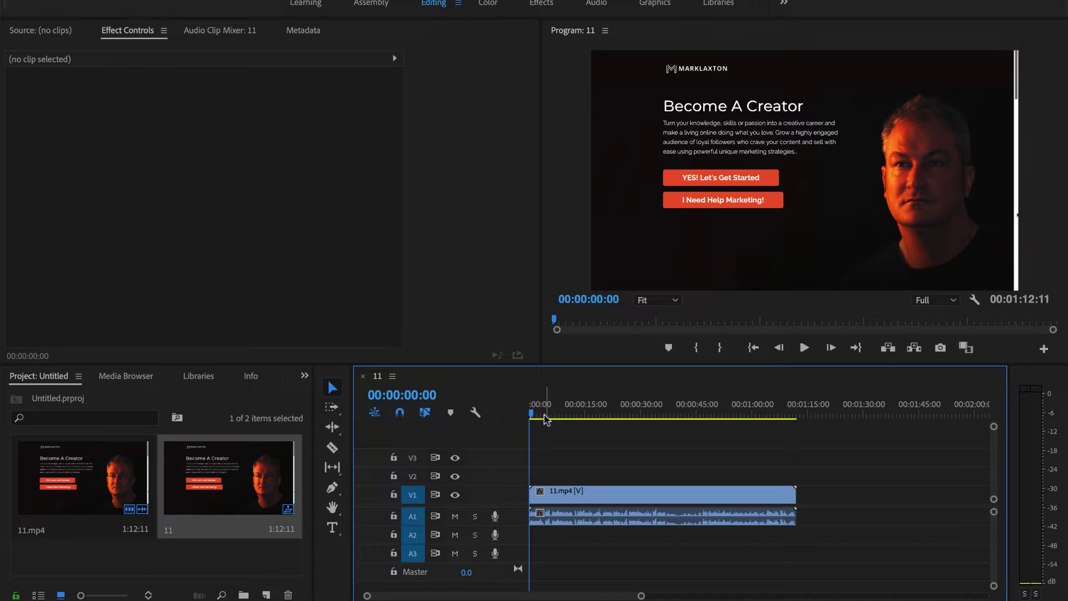
{"action": "left_click_drag", "start_coordinate": [531, 416], "coordinate": [671, 416]}
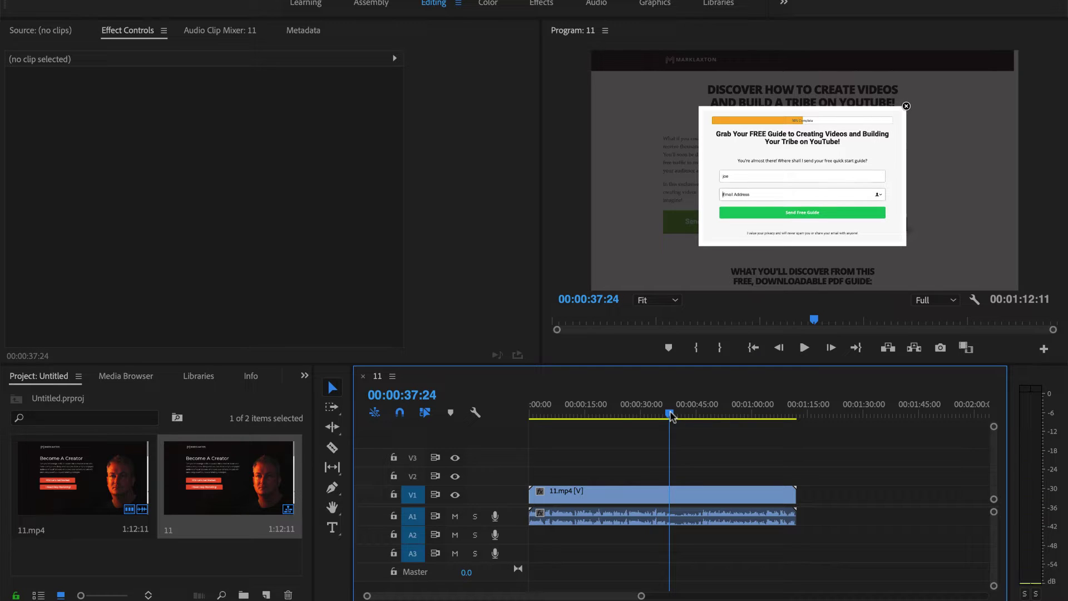
- Cut the 11.mp4 clip on V1 with the Razor tool at about 00:00:37:24
{"action": "left_click", "coordinate": [332, 447]}
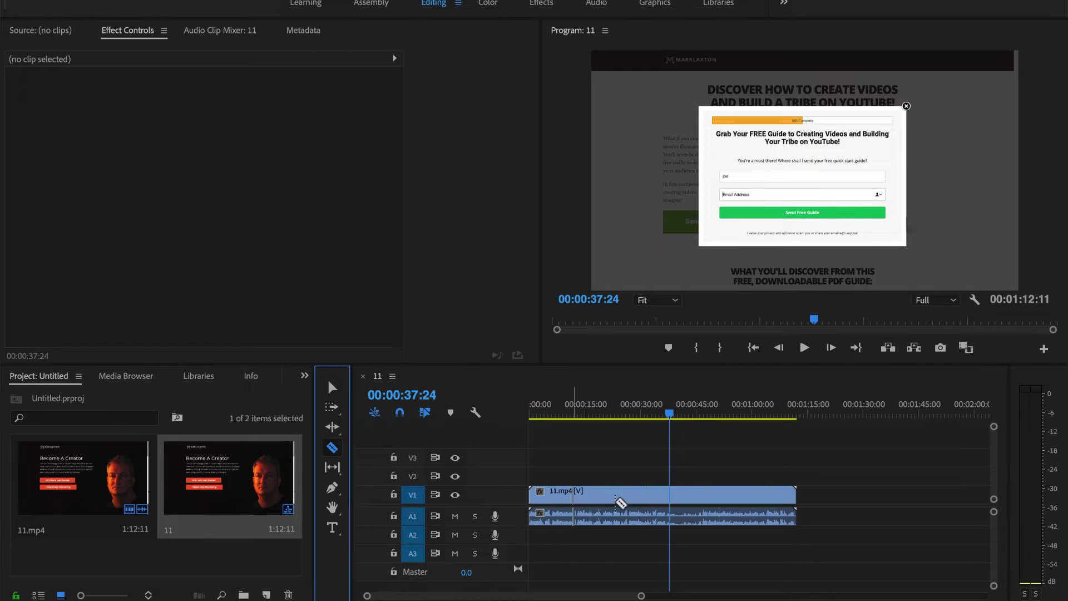
{"action": "left_click", "coordinate": [671, 498]}
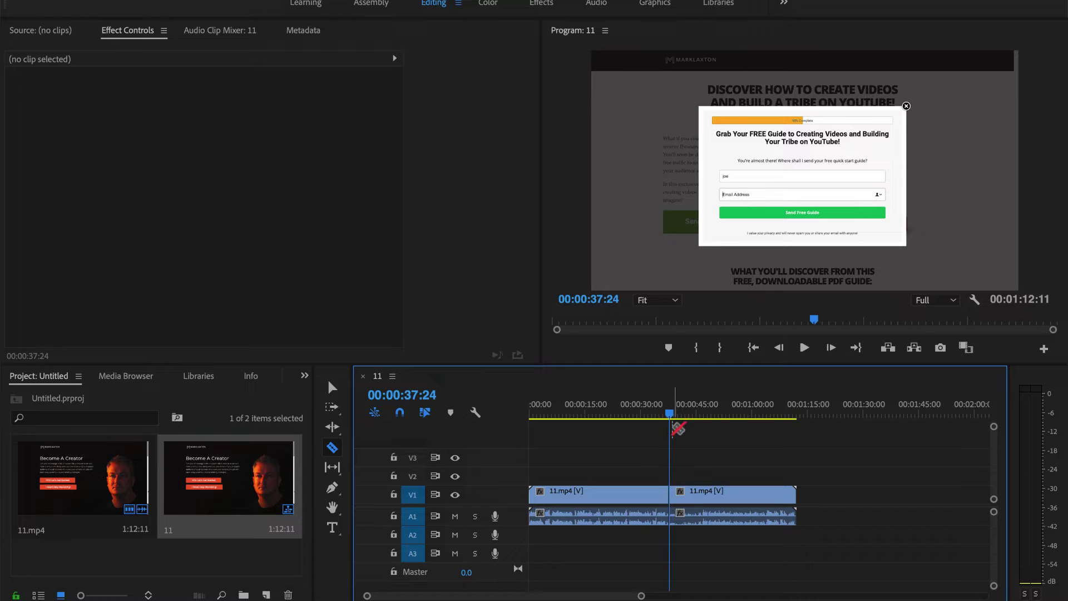
{"action": "mouse_move", "coordinate": [673, 418]}
{"action": "left_mouse_down"}
{"action": "mouse_move", "coordinate": [663, 419]}
{"action": "mouse_move", "coordinate": [673, 418]}
{"action": "left_mouse_up"}
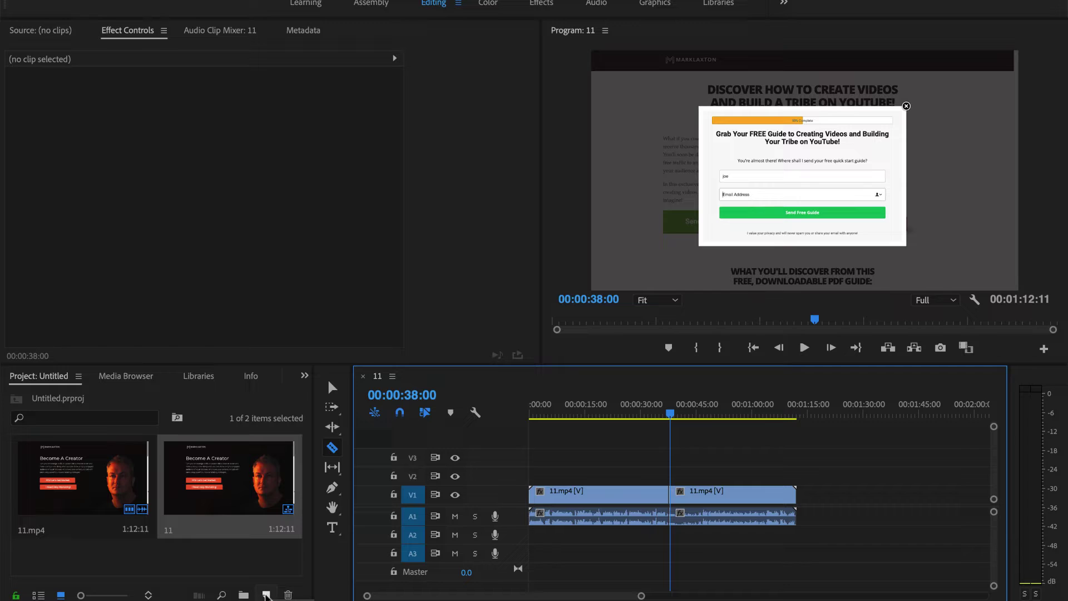
- Add a new 1920×1080 adjustment layer and place it on V2 at the popup cut
{"action": "left_click", "coordinate": [267, 594]}
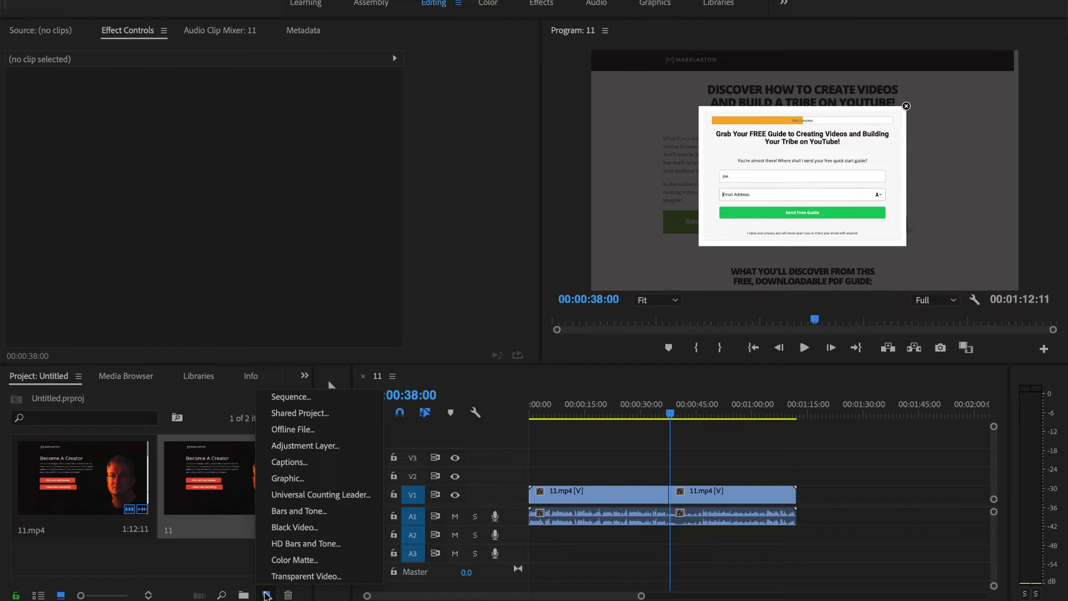
{"action": "left_click", "coordinate": [293, 447]}
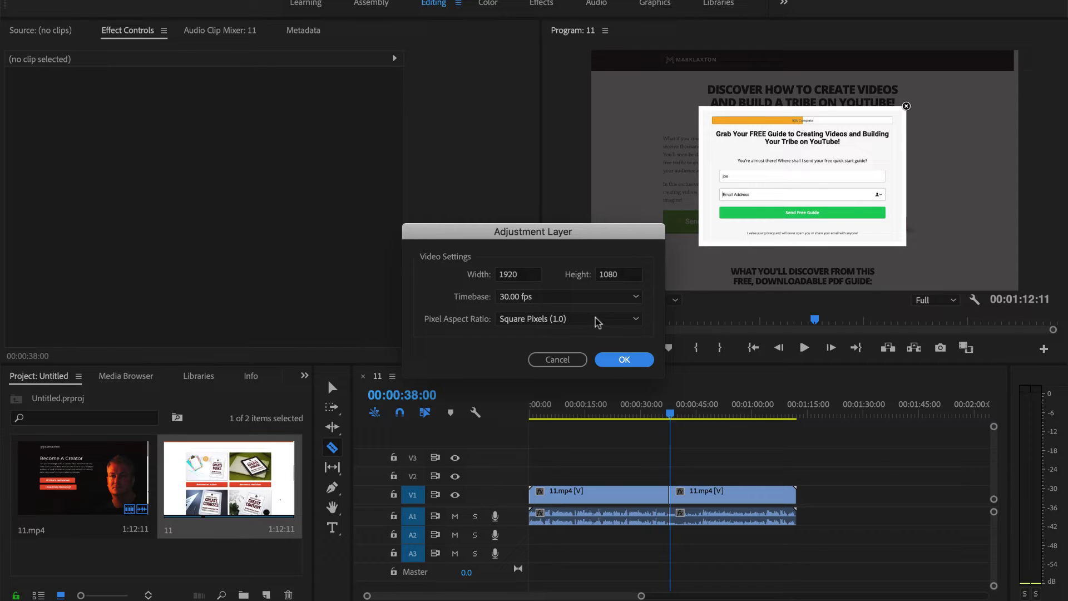
{"action": "left_click", "coordinate": [619, 363]}
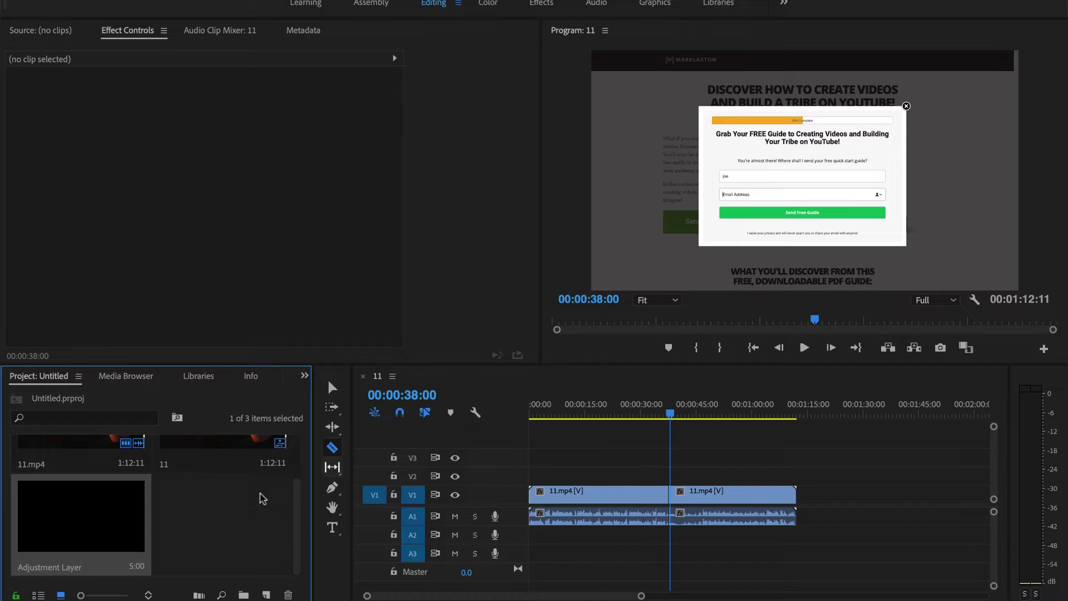
{"action": "left_click_drag", "start_coordinate": [94, 522], "coordinate": [681, 477]}
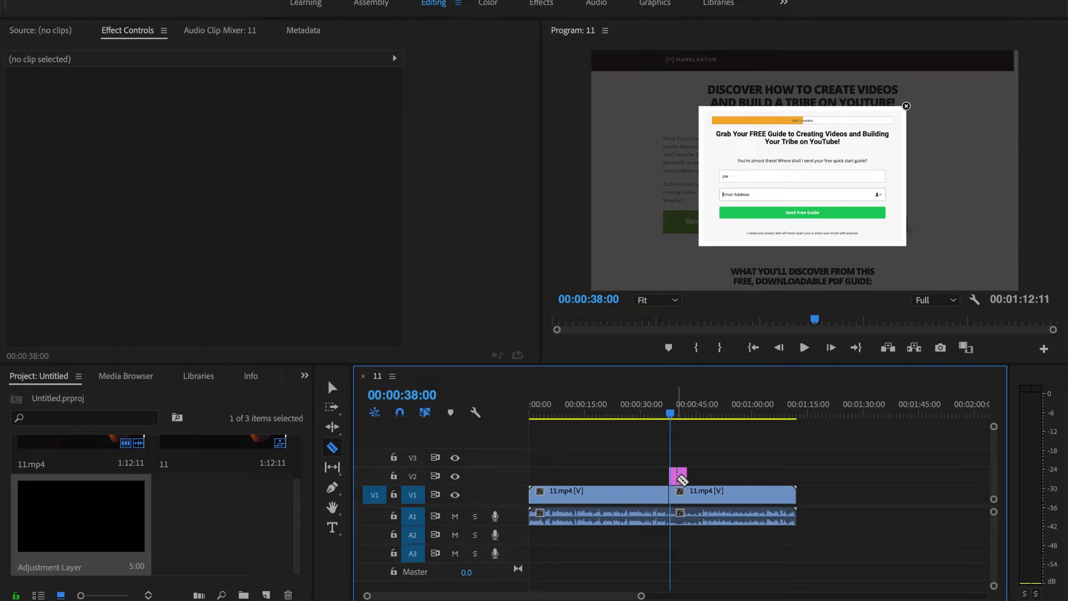
{"action": "left_click", "coordinate": [332, 389]}
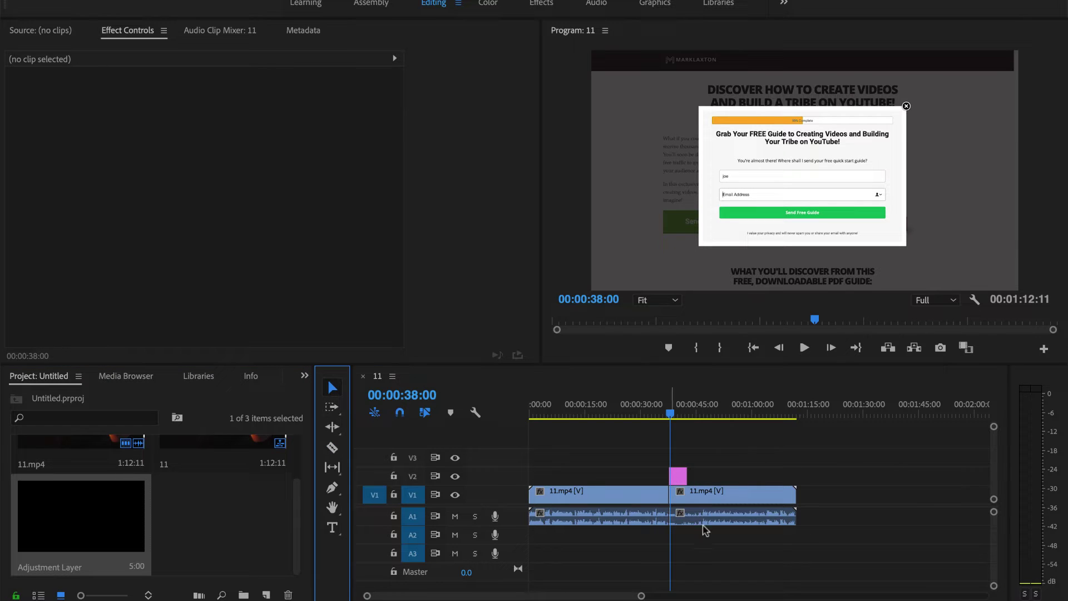
- Add a rectangular opacity mask to the adjustment layer and fit its corners around the Email Address field
{"action": "left_click", "coordinate": [679, 477]}
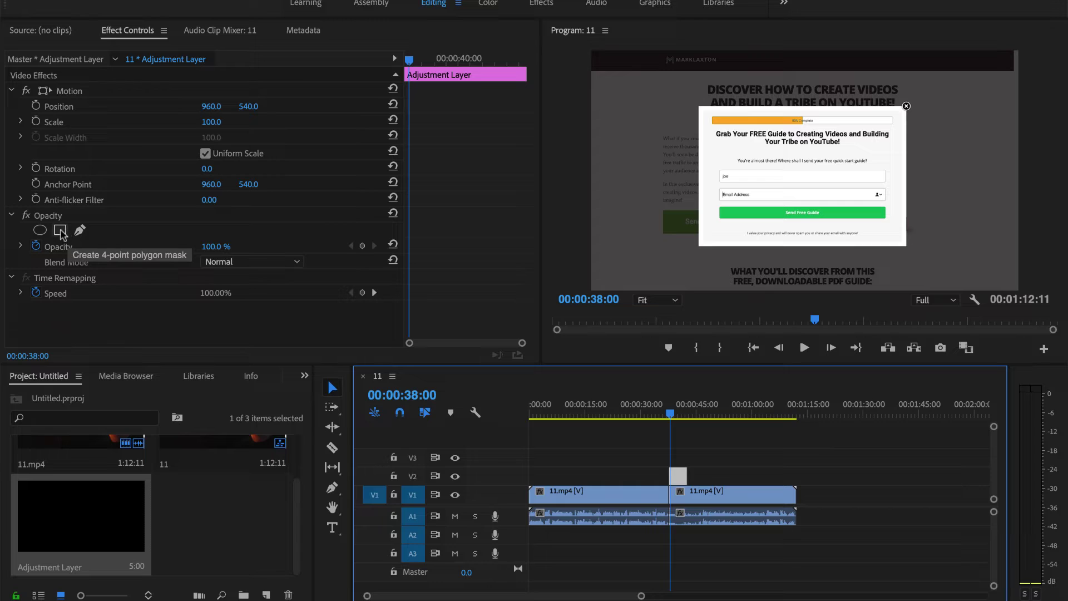
{"action": "left_click", "coordinate": [60, 230]}
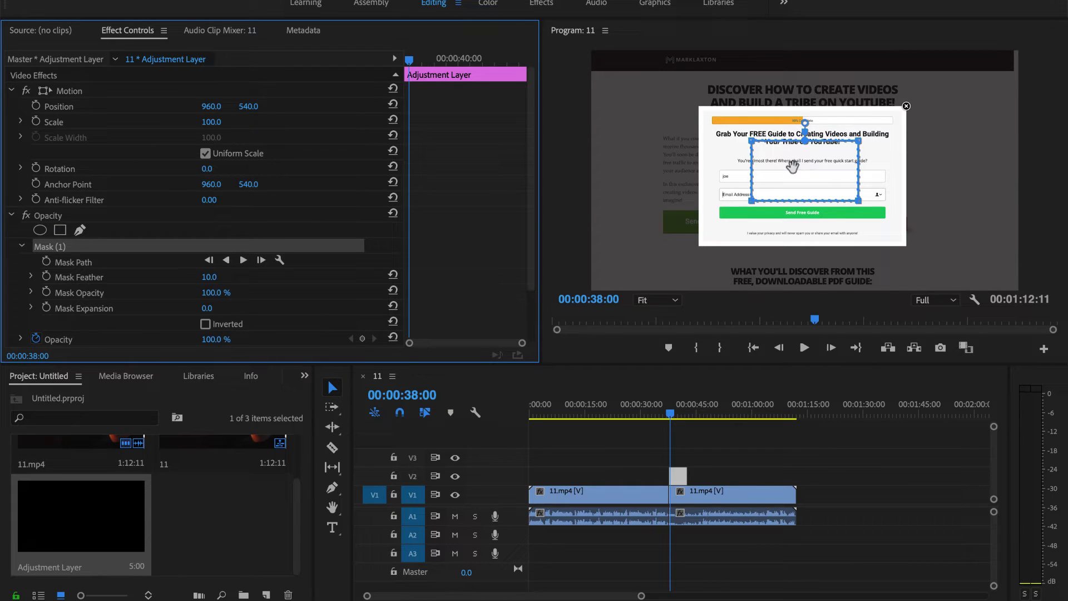
{"action": "left_click_drag", "start_coordinate": [792, 165], "coordinate": [759, 211]}
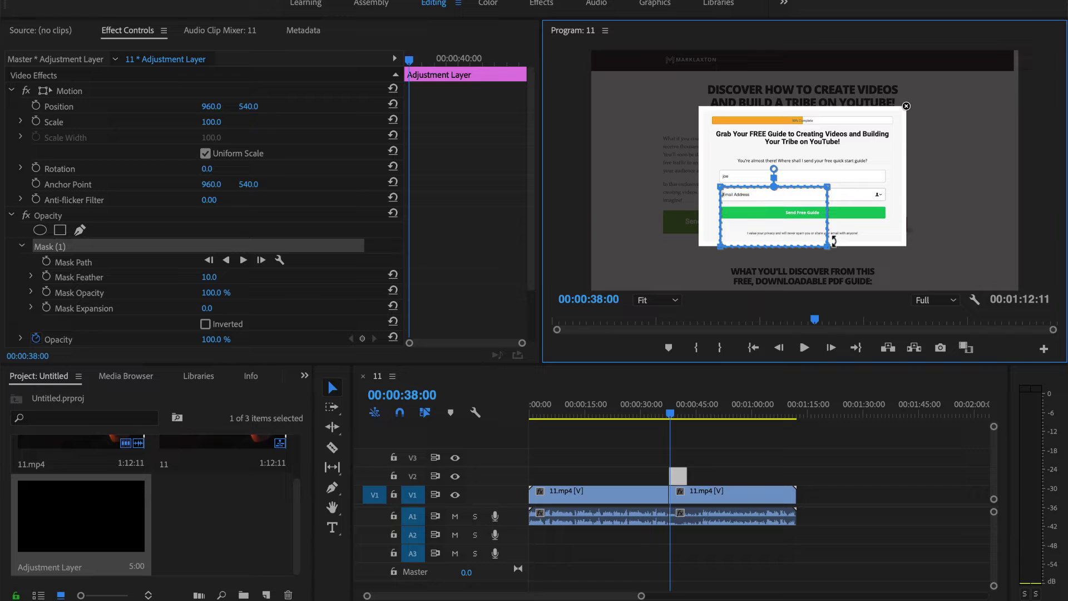
{"action": "left_click_drag", "start_coordinate": [721, 249], "coordinate": [723, 202]}
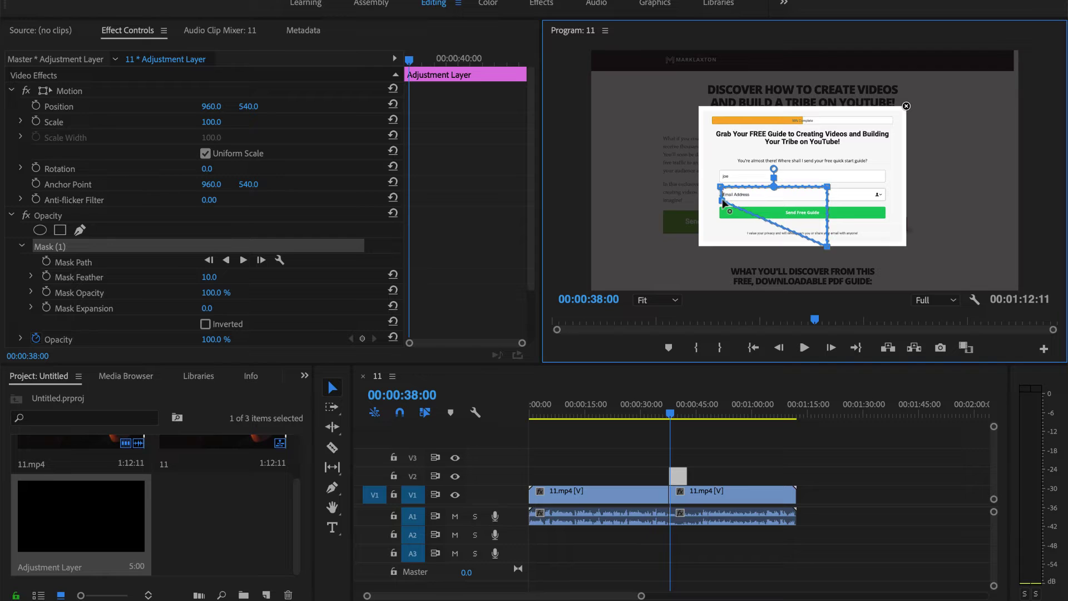
{"action": "left_click_drag", "start_coordinate": [828, 246], "coordinate": [827, 204]}
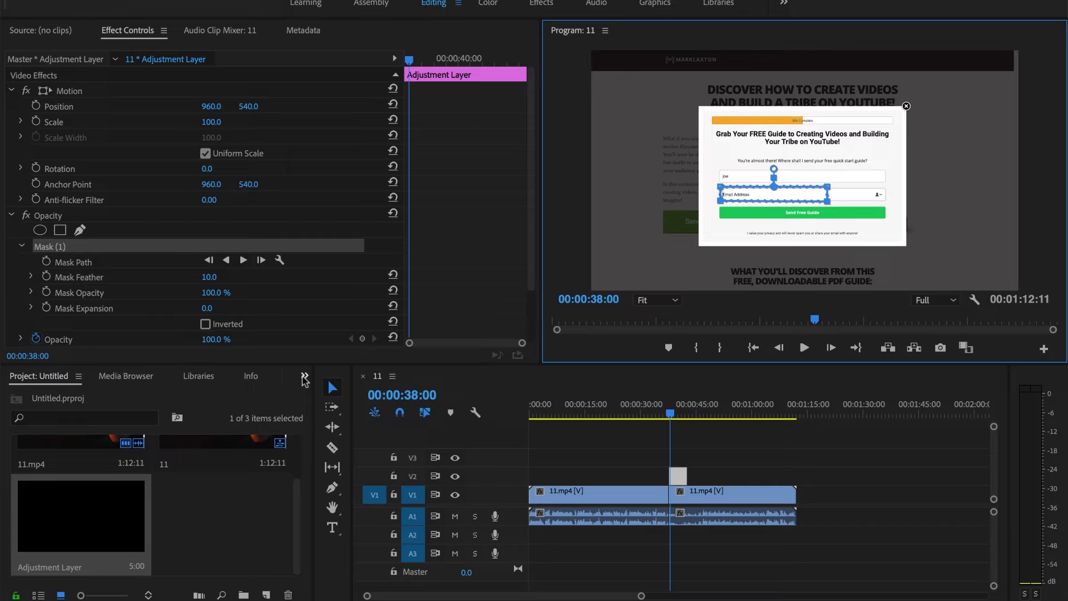
- Search Effects for 'blur' and drag Fast Blur from the Obsolete folder onto the V2 adjustment layer
{"action": "left_click", "coordinate": [304, 380]}
{"action": "left_click", "coordinate": [330, 456]}
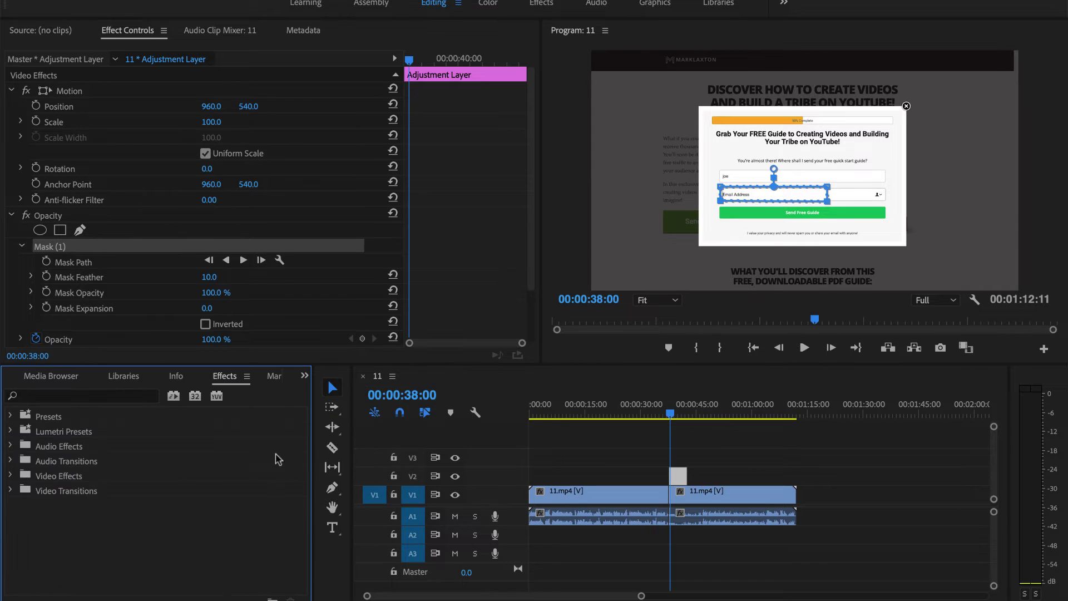
{"action": "left_click", "coordinate": [86, 397]}
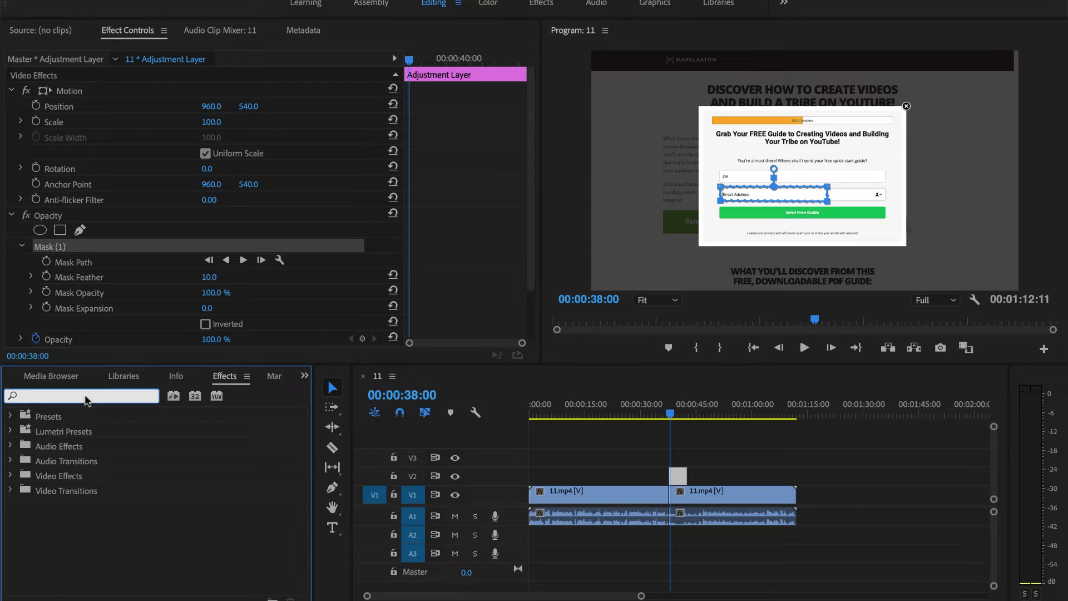
{"action": "type", "text": "blur"}
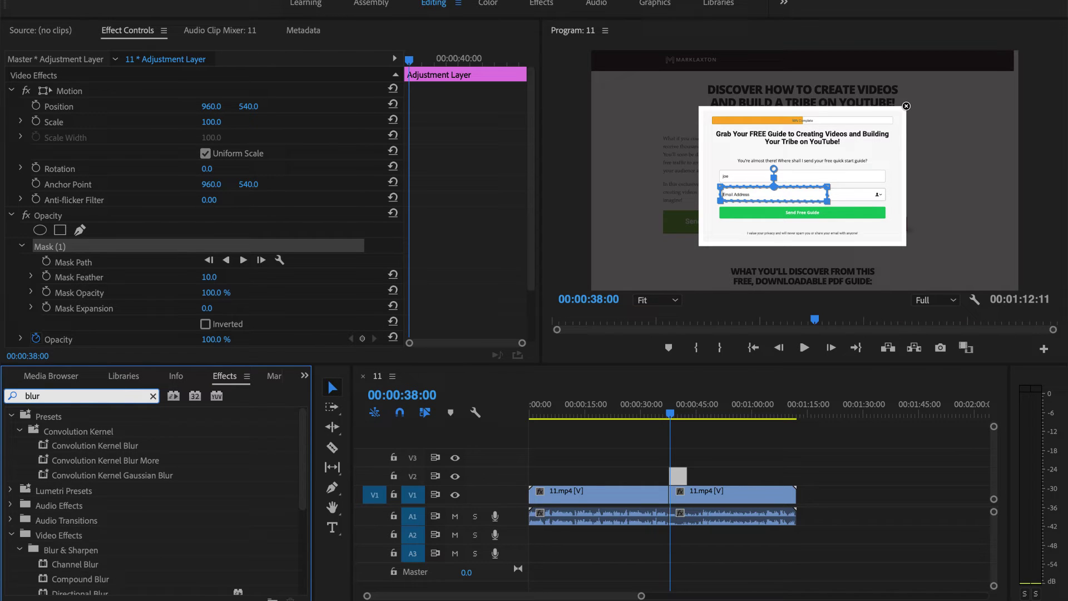
{"action": "scroll", "coordinate": [82, 508], "scroll_direction": "down", "scroll_amount": 5}
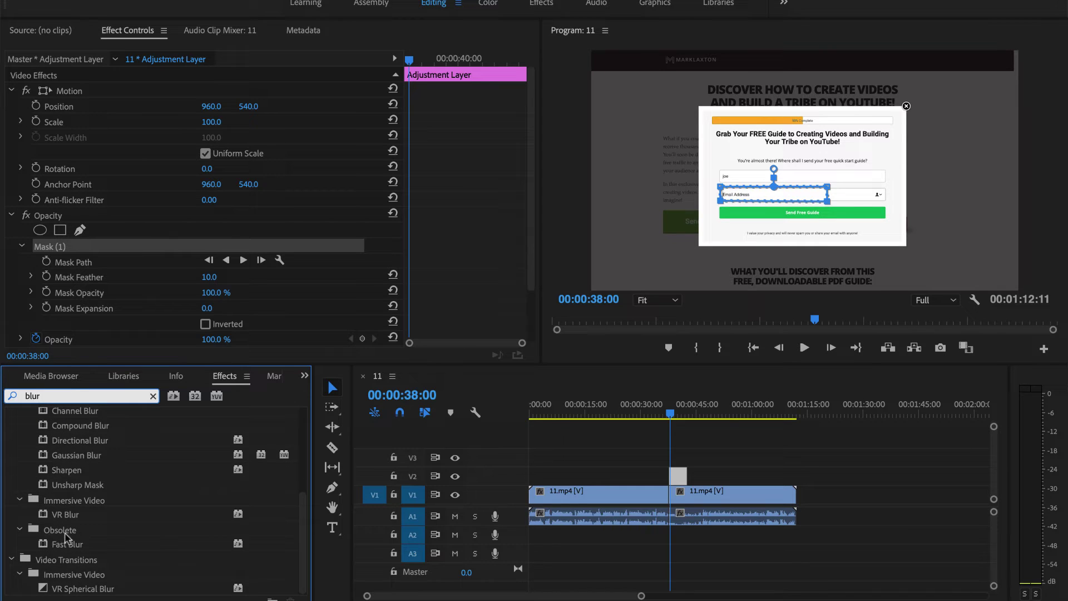
{"action": "left_click", "coordinate": [20, 530]}
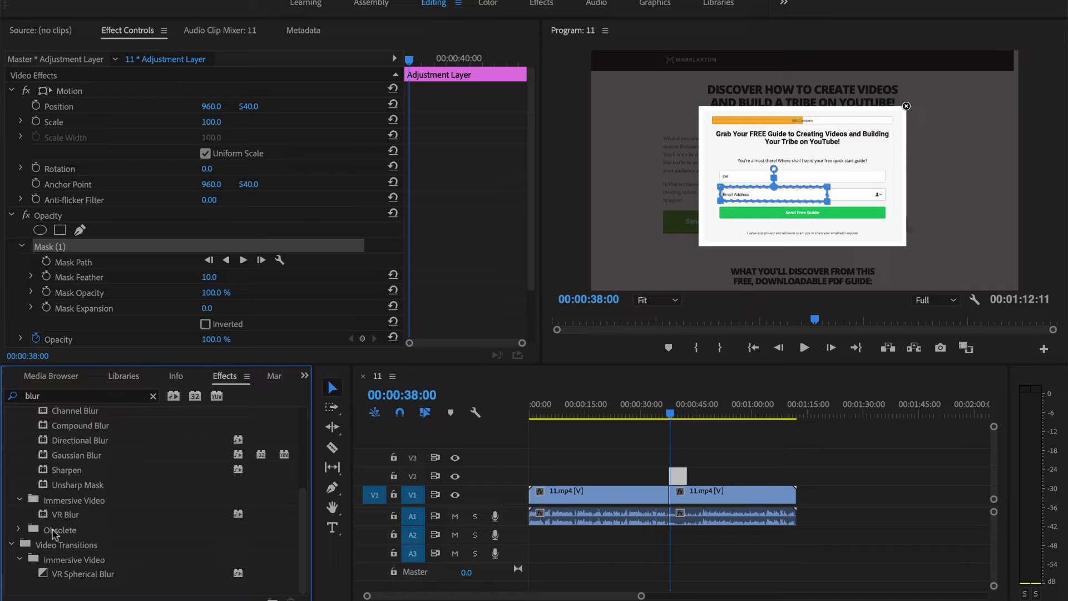
{"action": "left_click", "coordinate": [19, 530]}
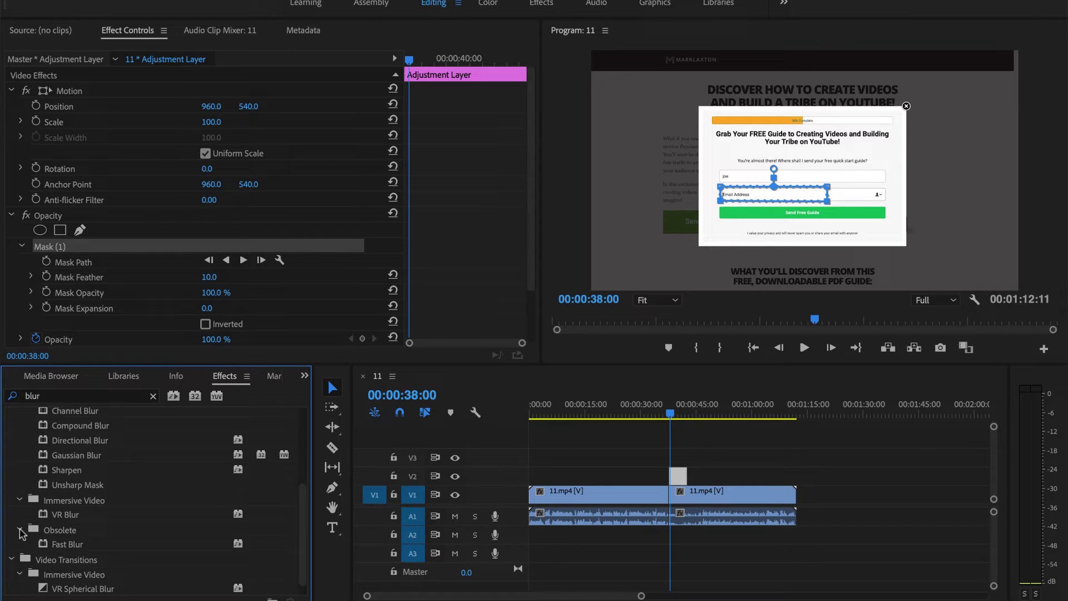
{"action": "left_click", "coordinate": [82, 547]}
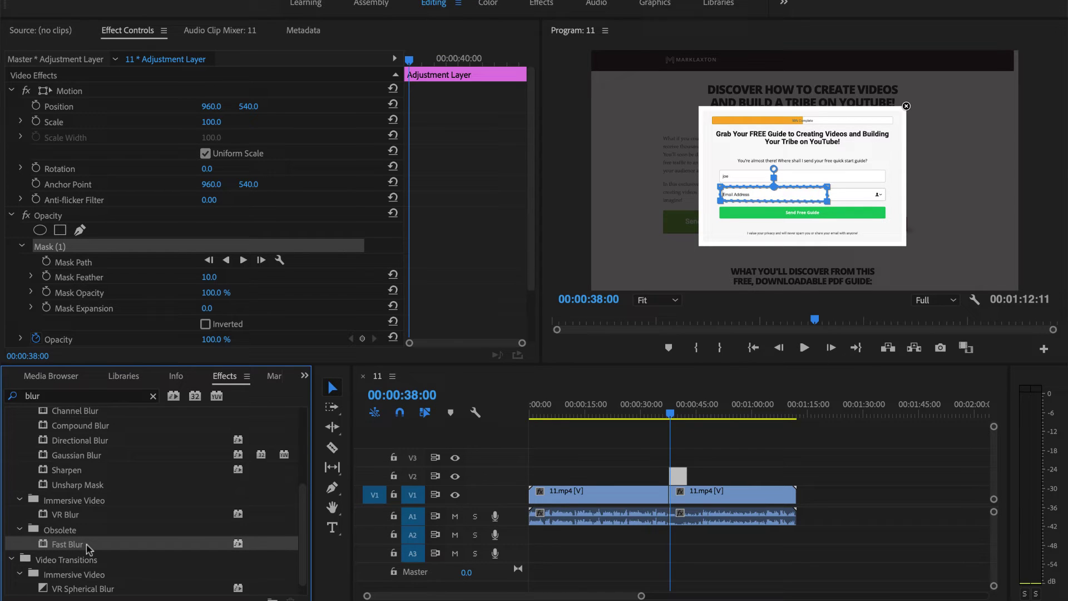
{"action": "left_click_drag", "start_coordinate": [91, 548], "coordinate": [673, 472]}
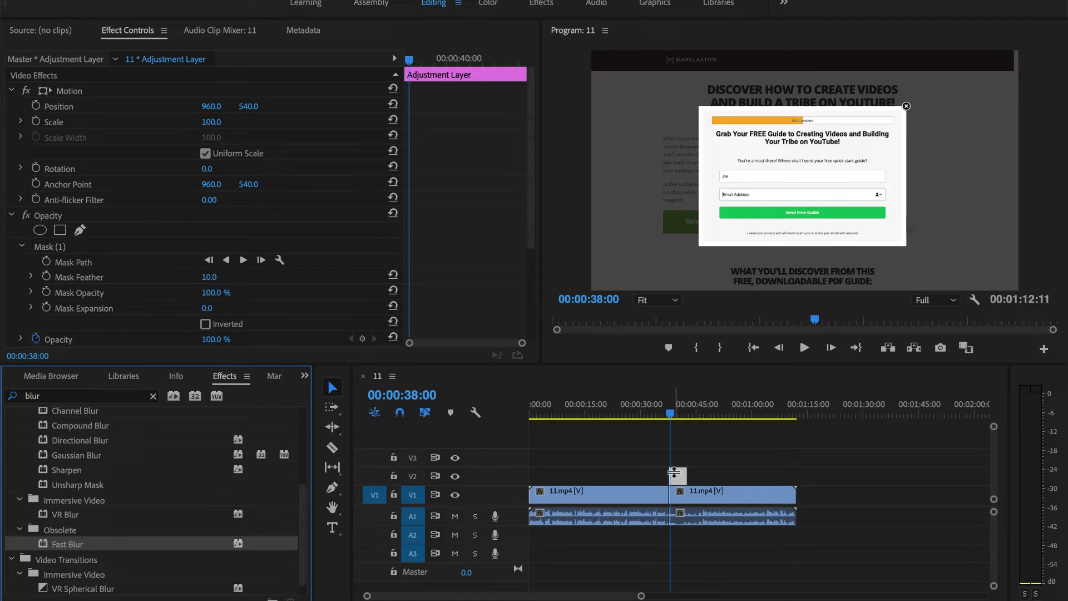
- Move the playhead to 00:00:39:06 and scroll Effect Controls down to Fast Blur's Blurriness
{"action": "left_click", "coordinate": [671, 417]}
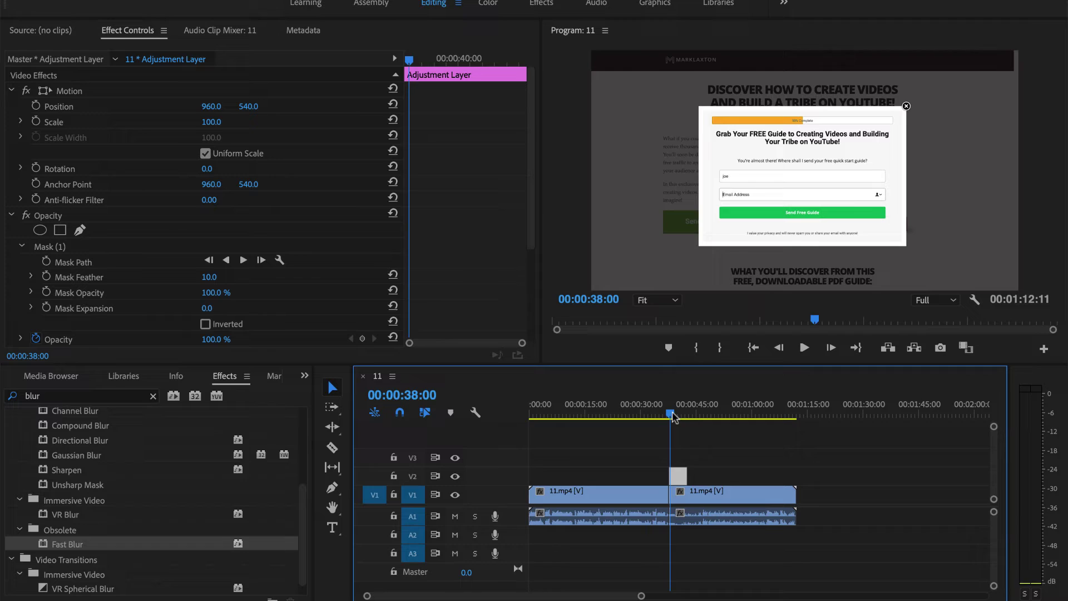
{"action": "left_click_drag", "start_coordinate": [672, 416], "coordinate": [676, 417]}
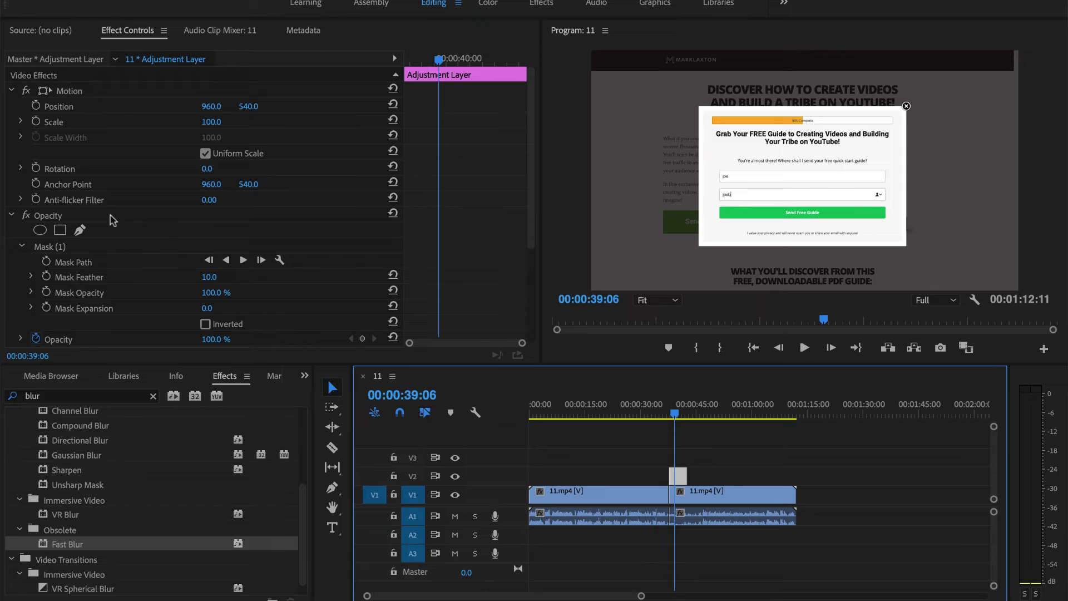
{"action": "scroll", "coordinate": [128, 229], "scroll_direction": "down", "scroll_amount": 8}
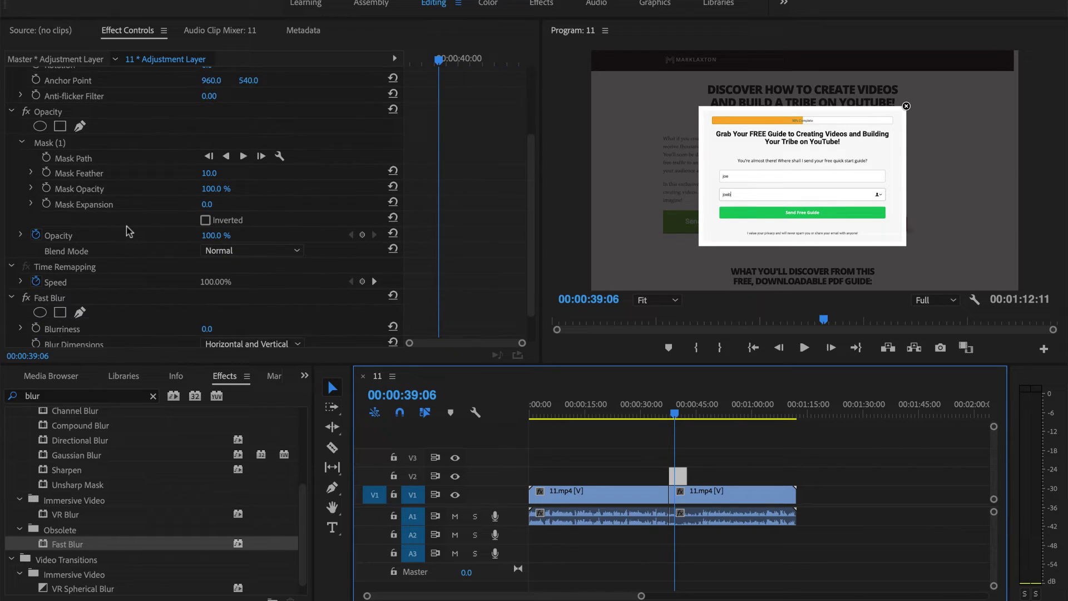
{"action": "scroll", "coordinate": [75, 273], "scroll_direction": "down", "scroll_amount": 1}
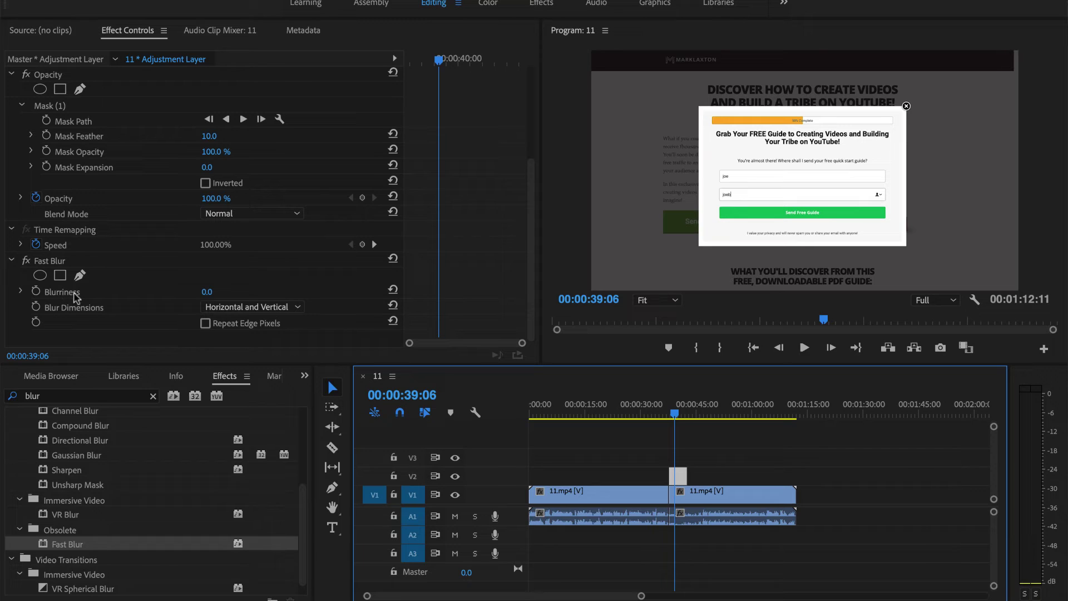
{"action": "left_click", "coordinate": [205, 292]}
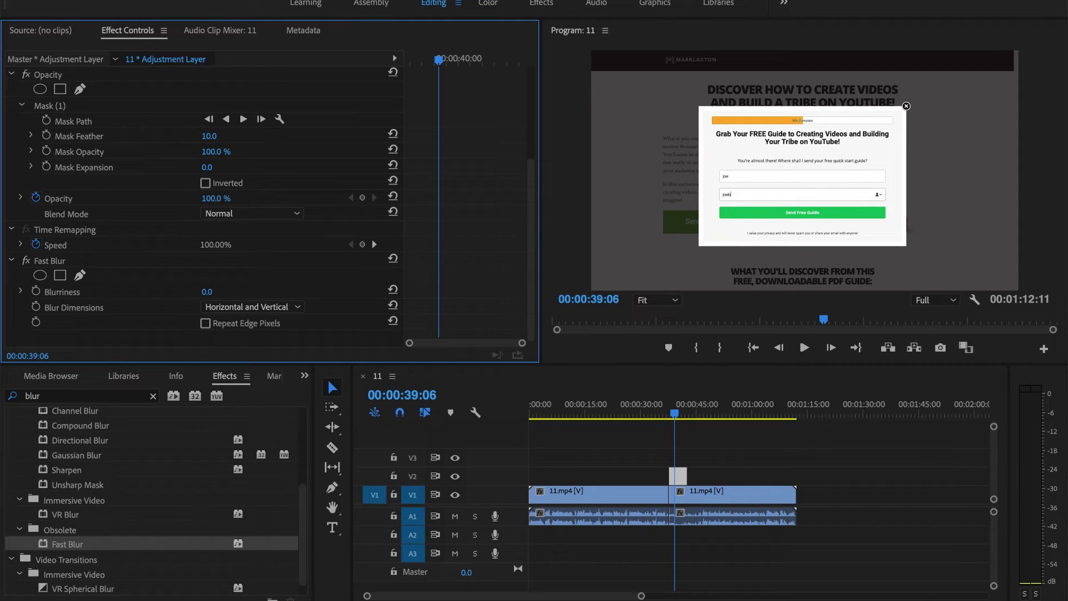
- Raise Fast Blur Blurriness, check the blur over the email, then bring it back down
{"action": "left_click_drag", "start_coordinate": [206, 293], "coordinate": [222, 293]}
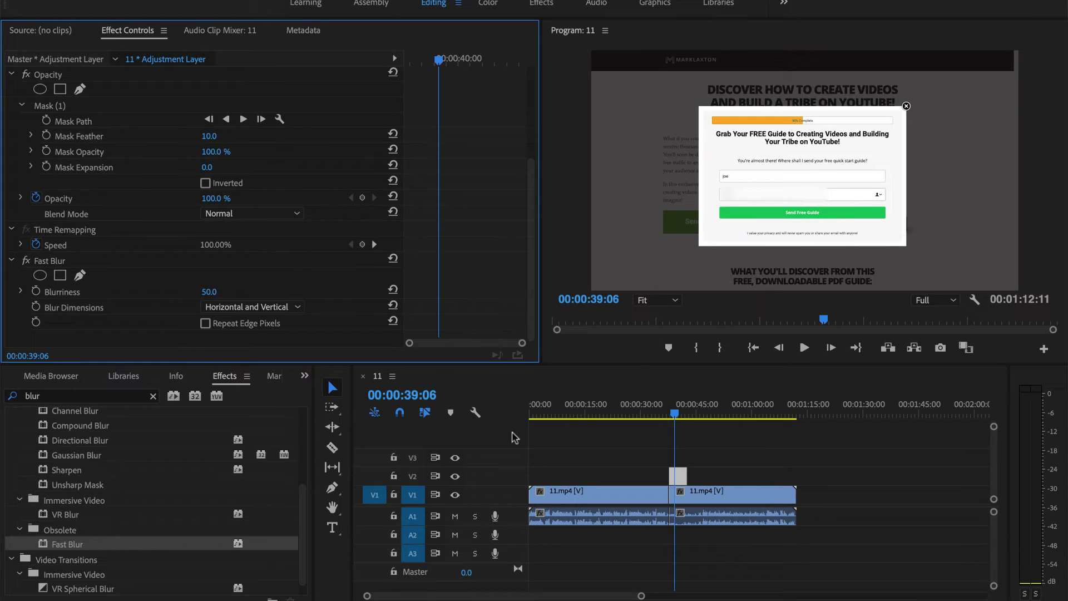
{"action": "mouse_move", "coordinate": [675, 417]}
{"action": "left_mouse_down"}
{"action": "mouse_move", "coordinate": [691, 418]}
{"action": "mouse_move", "coordinate": [669, 420]}
{"action": "left_mouse_up"}
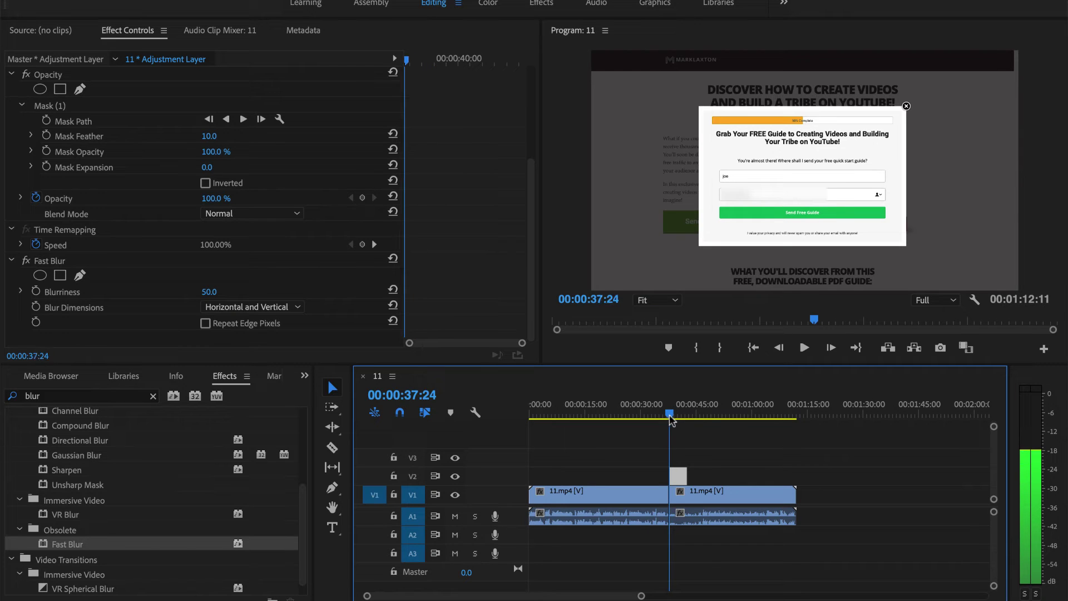
{"action": "left_click_drag", "start_coordinate": [223, 299], "coordinate": [240, 298]}
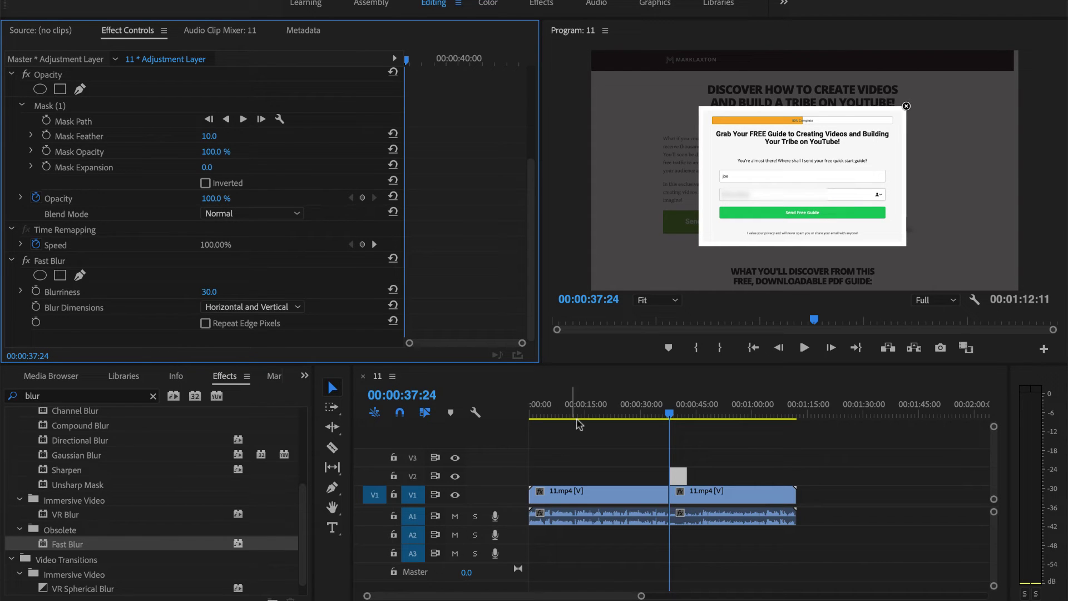
- Settle Blurriness at 20.0 and play back from 00:00:36:18 to review the blurred email
{"action": "left_click_drag", "start_coordinate": [669, 418], "coordinate": [661, 418]}
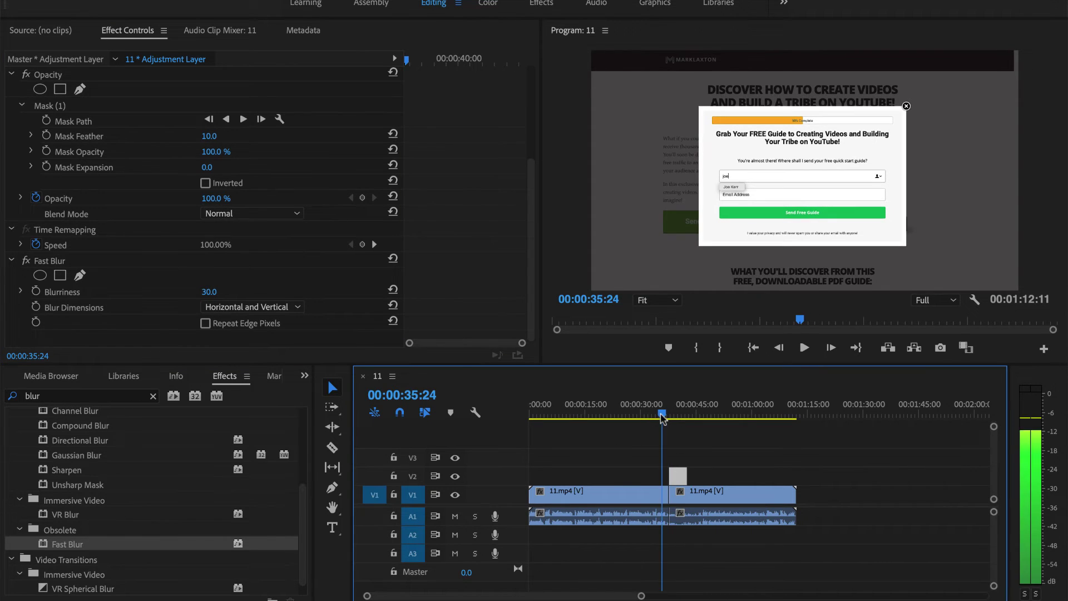
{"action": "left_click", "coordinate": [804, 348]}
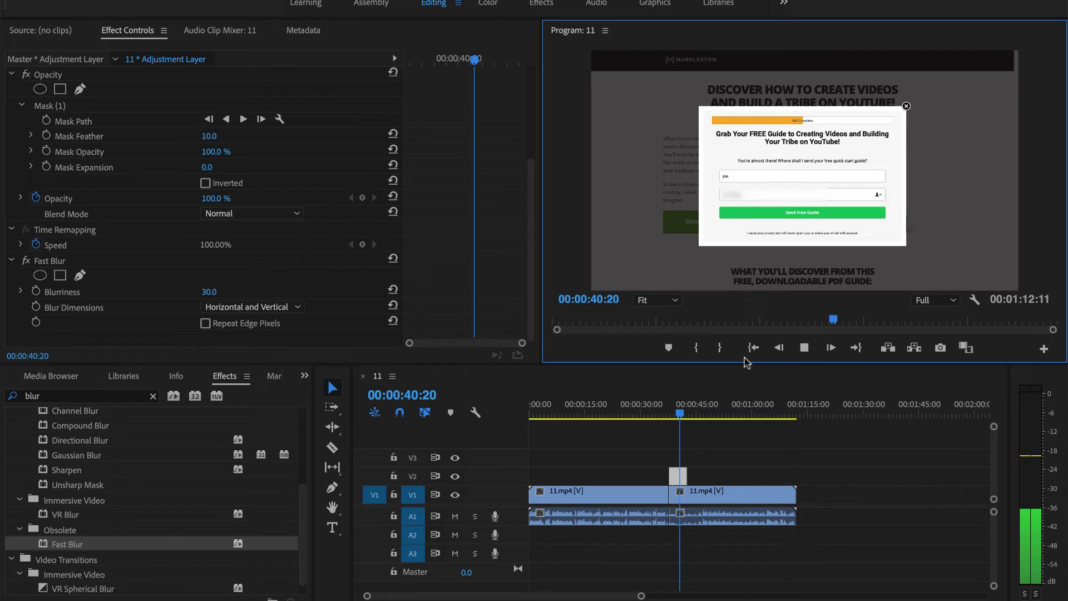
{"action": "left_click", "coordinate": [803, 348]}
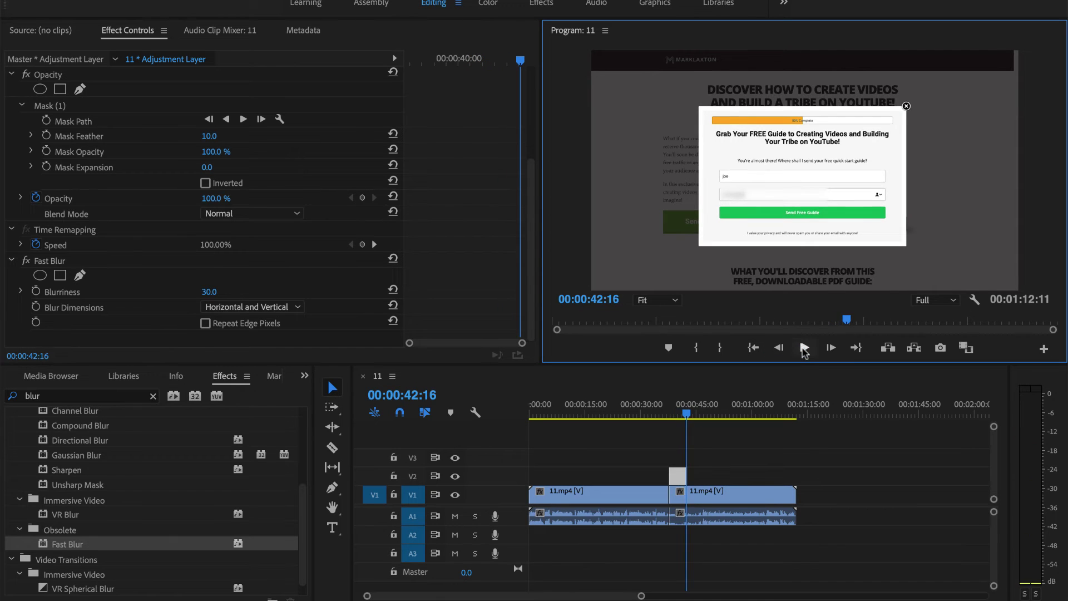
{"action": "left_click", "coordinate": [209, 292]}
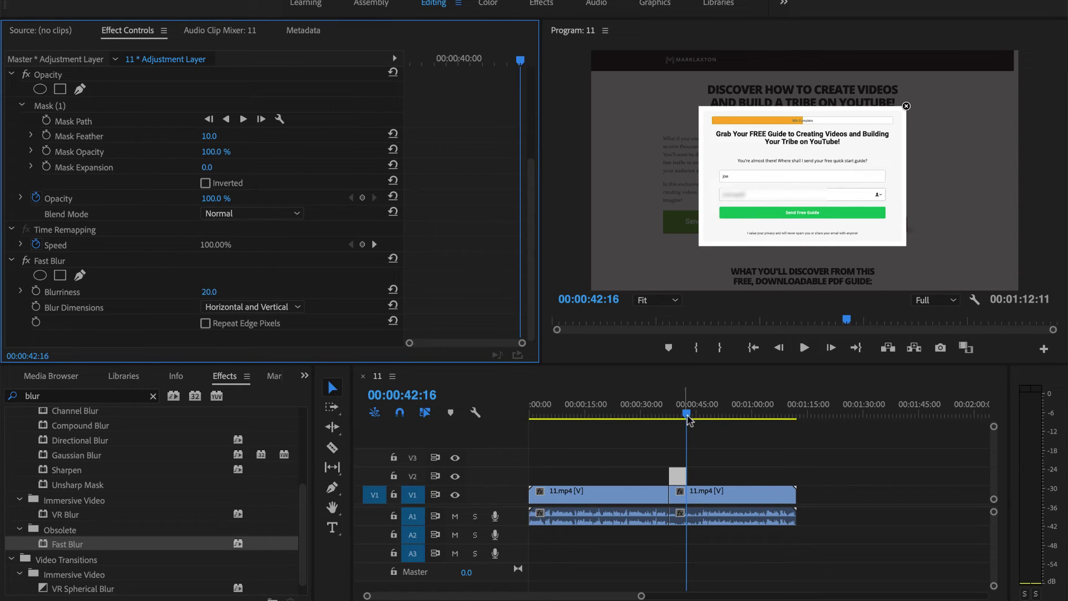
{"action": "left_click_drag", "start_coordinate": [689, 418], "coordinate": [665, 417]}
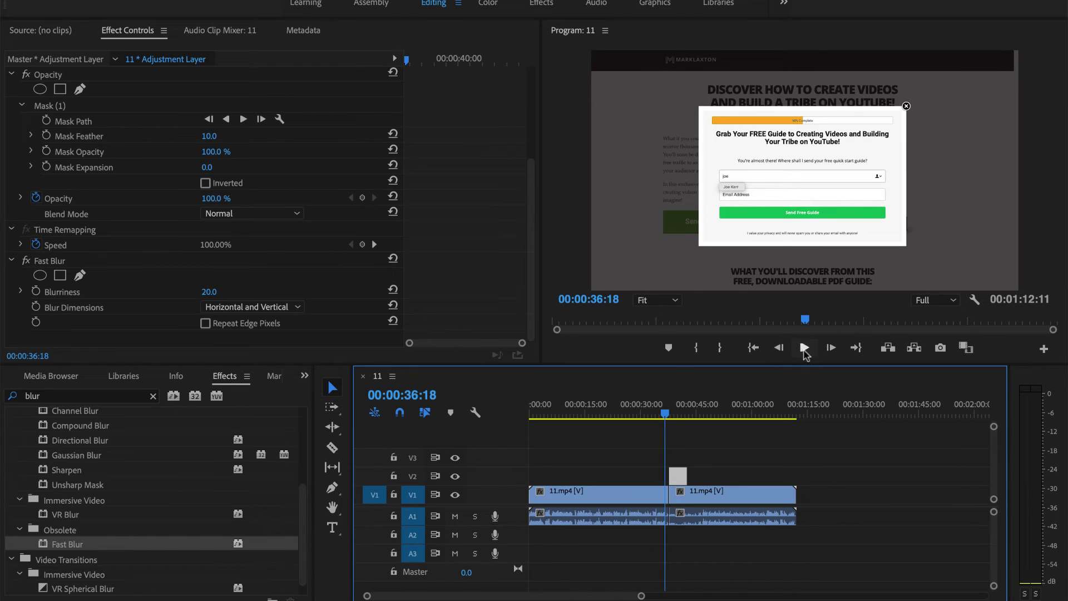
{"action": "left_click", "coordinate": [804, 348]}
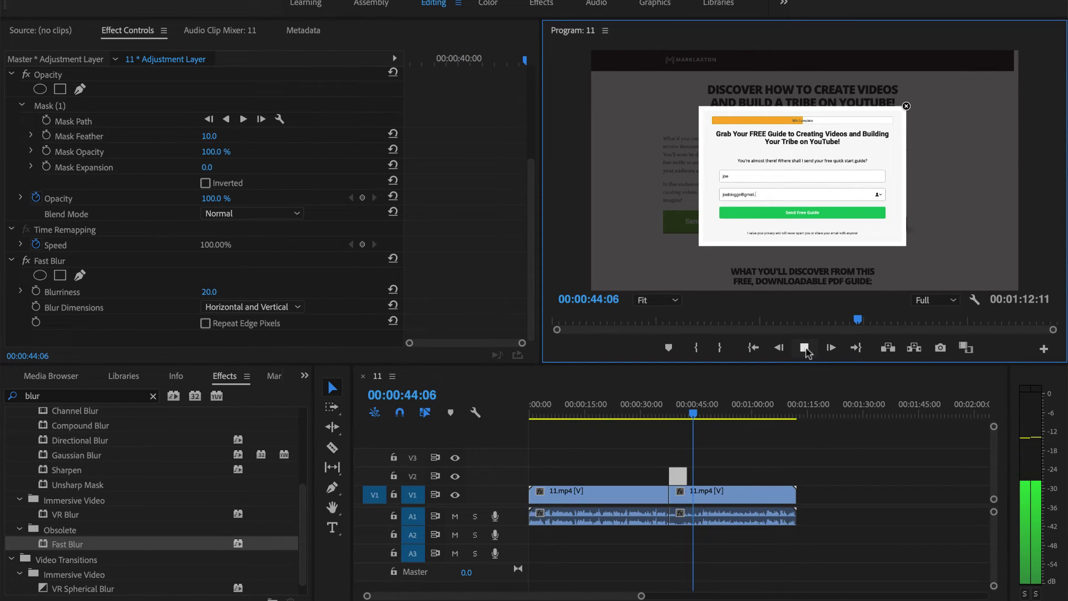
- Drag the adjustment layer's right edge on V2 to the end of 11.mp4 and play back to verify
{"action": "left_click", "coordinate": [804, 348]}
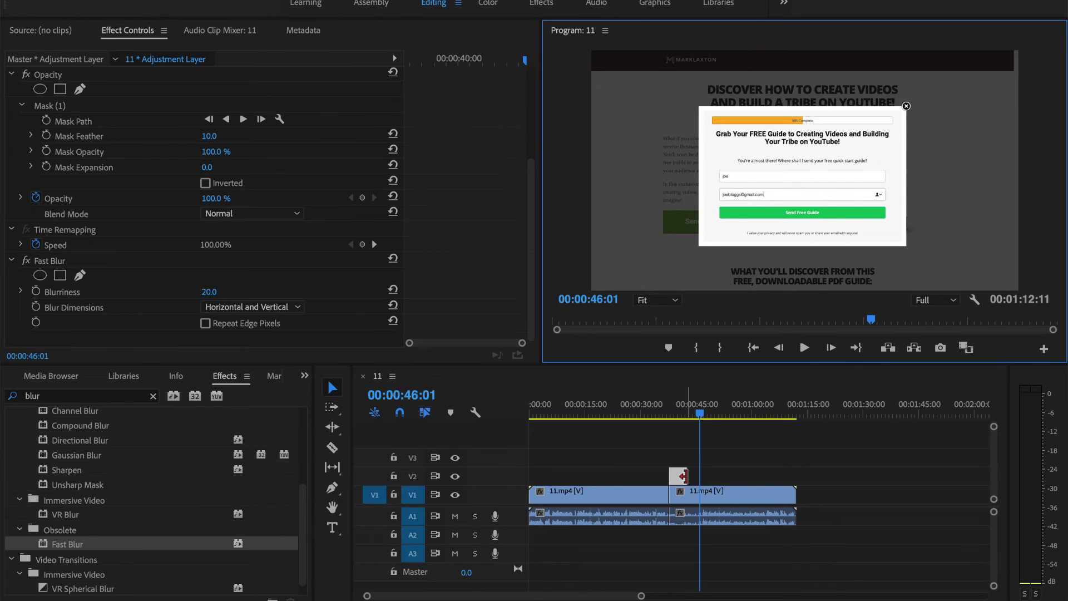
{"action": "left_click_drag", "start_coordinate": [683, 476], "coordinate": [787, 477]}
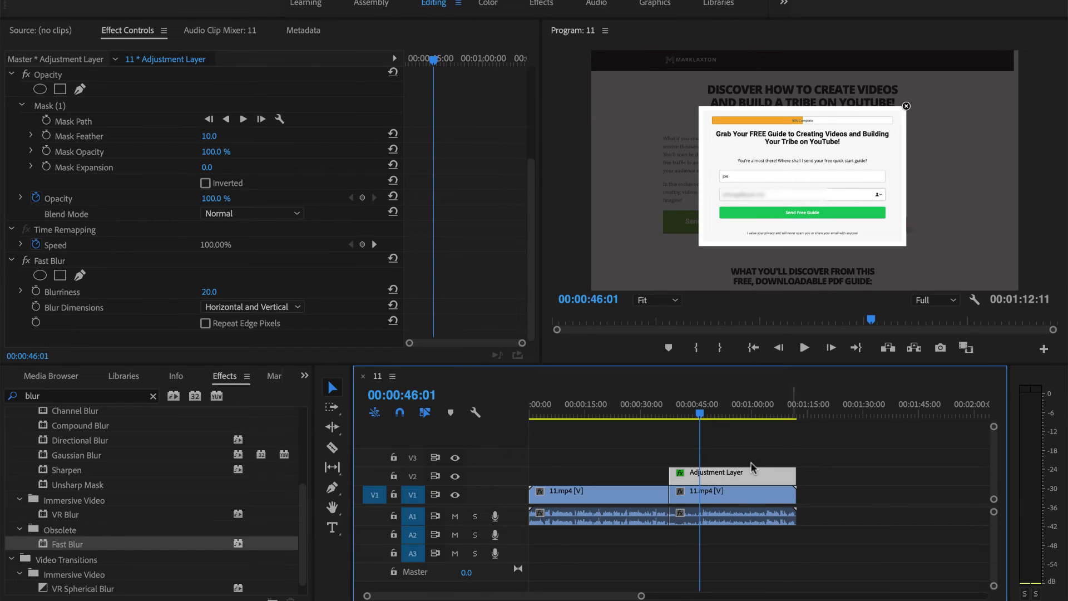
{"action": "key", "text": "space"}
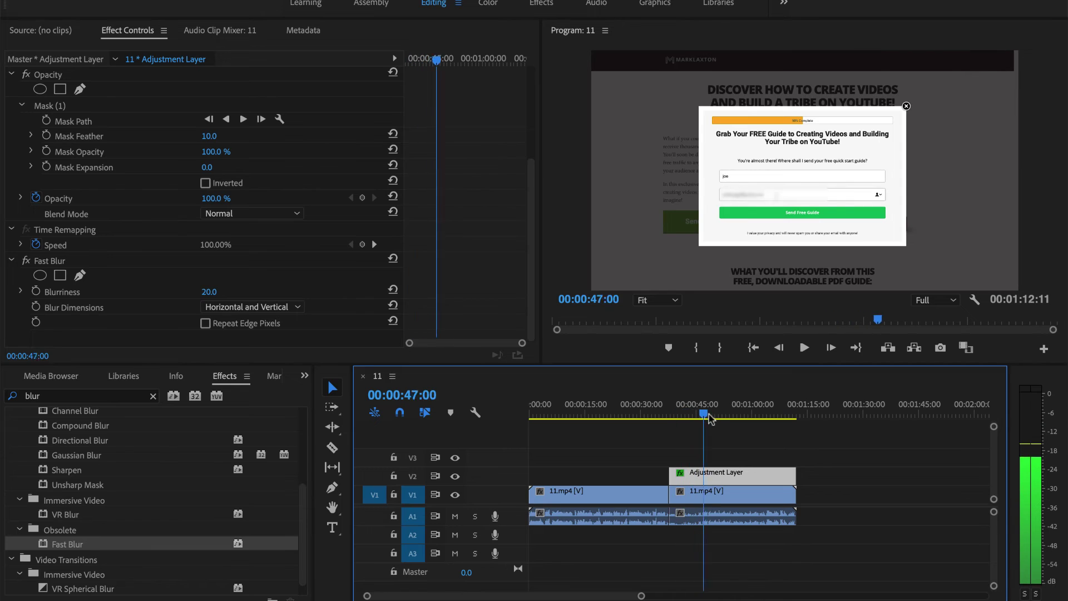
{"action": "left_click_drag", "start_coordinate": [709, 418], "coordinate": [796, 424]}
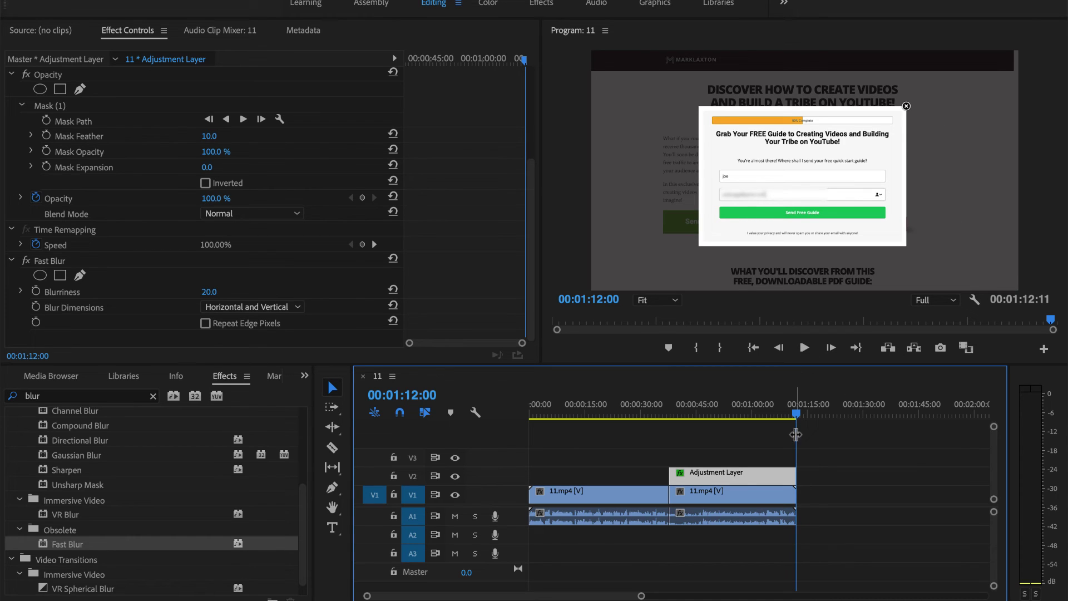
{"action": "left_click_drag", "start_coordinate": [796, 417], "coordinate": [690, 421]}
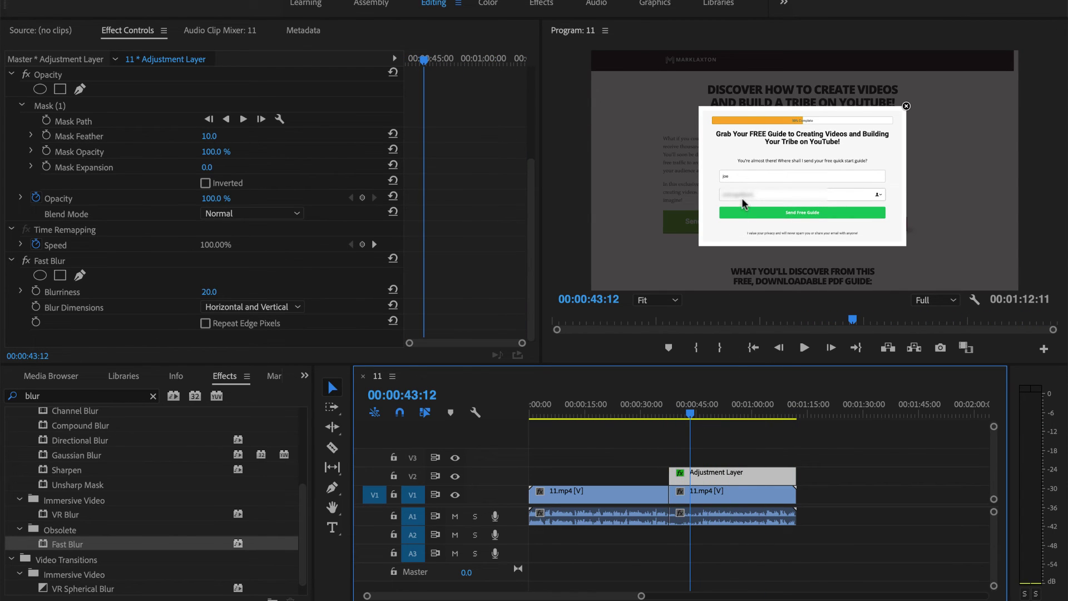